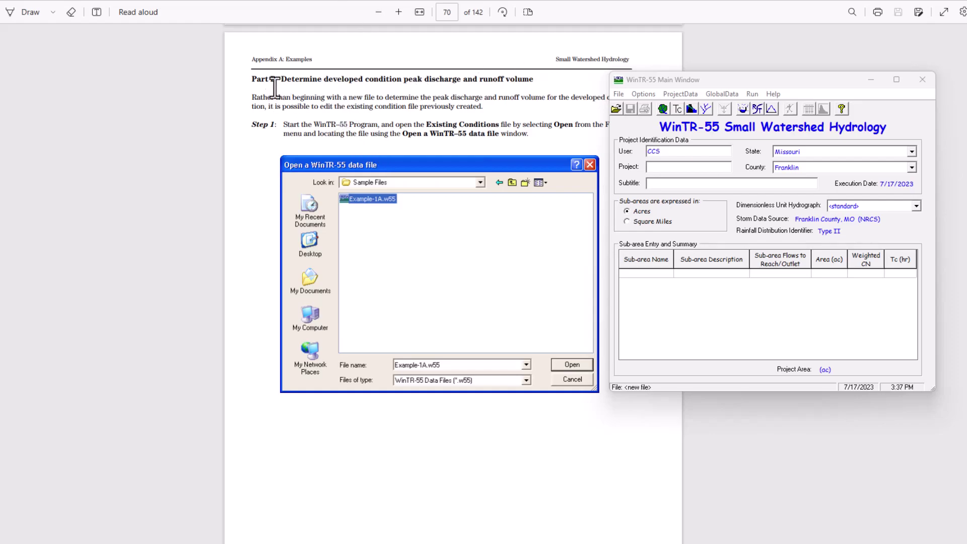
# Step: Open the existing-conditions data file Example-1A.w55 in WinTR-55
pyautogui.scroll(-2, 279, 84)
pyautogui.scroll(2, 281, 76)
pyautogui.moveTo(696, 77); pyautogui.dragTo(686, 170)
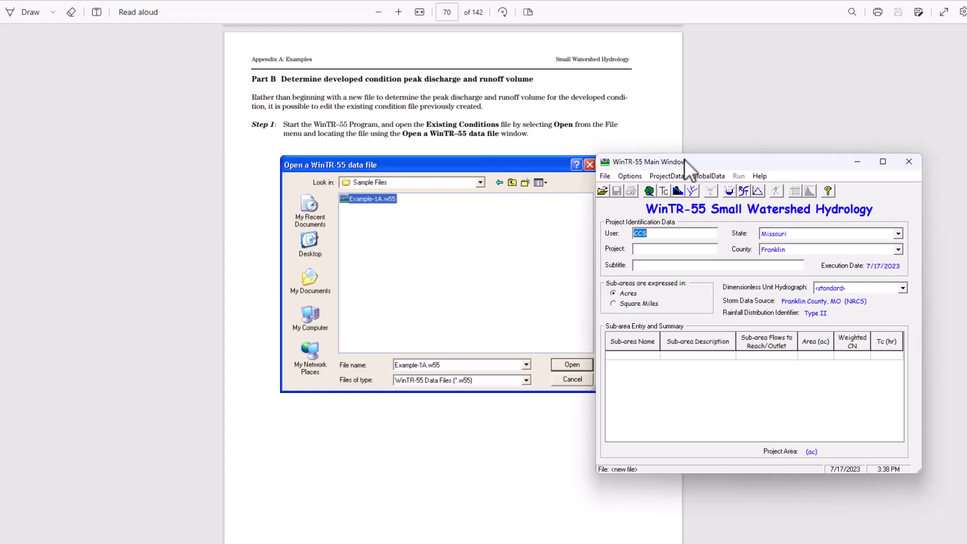
pyautogui.moveTo(685, 160); pyautogui.dragTo(682, 146)
pyautogui.click(604, 161)
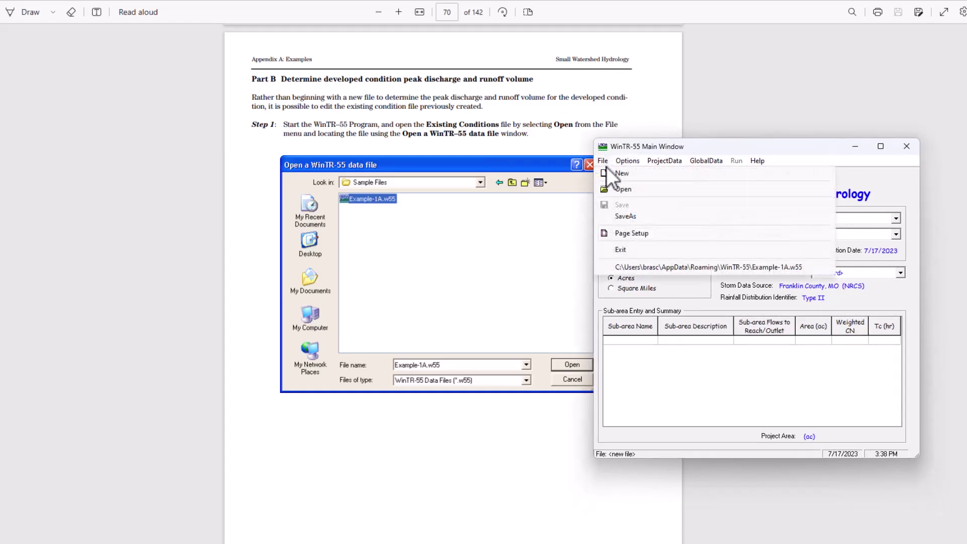
pyautogui.click(633, 273)
pyautogui.moveTo(717, 149); pyautogui.dragTo(743, 126)
# Step: Change the project subtitle to "Future or Developed Condition", following Step 2 of the user guide
pyautogui.scroll(-10, 408, 108)
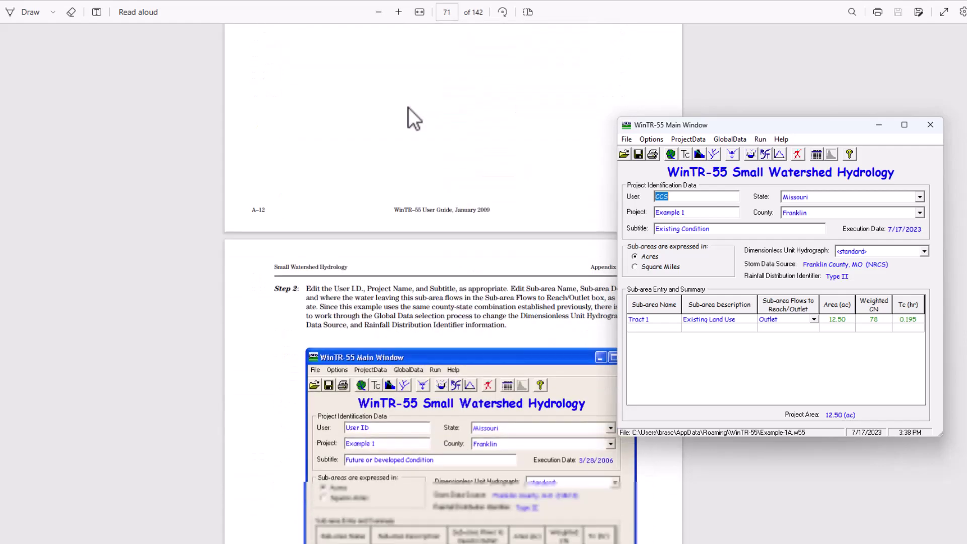
pyautogui.scroll(-3, 408, 108)
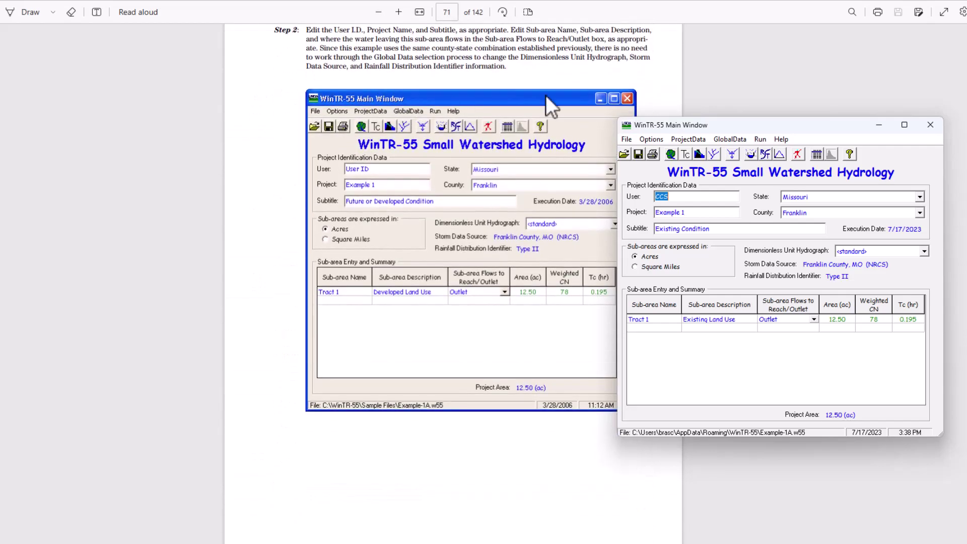
pyautogui.moveTo(729, 127)
pyautogui.mouseDown()
pyautogui.moveTo(690, 102)
pyautogui.moveTo(634, 98)
pyautogui.moveTo(483, 116)
pyautogui.moveTo(614, 80)
pyautogui.moveTo(728, 85)
pyautogui.moveTo(728, 120)
pyautogui.mouseUp()
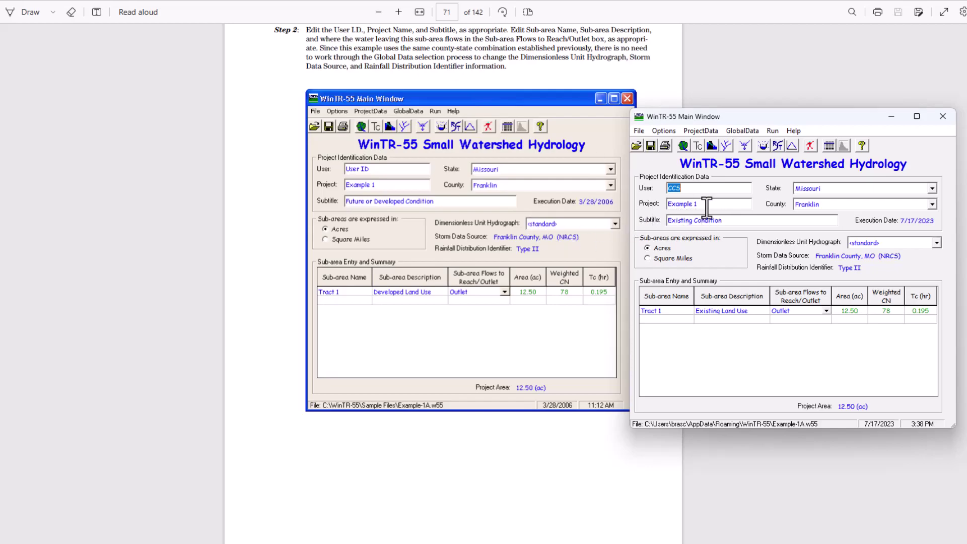
pyautogui.click(737, 220)
pyautogui.press('BackSpace')
pyautogui.press('BackSpace')
pyautogui.press('BackSpace')
pyautogui.press('BackSpace')
pyautogui.press('BackSpace')
pyautogui.press('BackSpace')
pyautogui.press('BackSpace')
pyautogui.press('BackSpace')
pyautogui.press('BackSpace')
pyautogui.press('BackSpace')
pyautogui.press('BackSpace')
pyautogui.press('BackSpace')
pyautogui.press('BackSpace')
pyautogui.press('BackSpace')
pyautogui.write('Future or Developed Condition')
pyautogui.moveTo(804, 119); pyautogui.dragTo(805, 76)
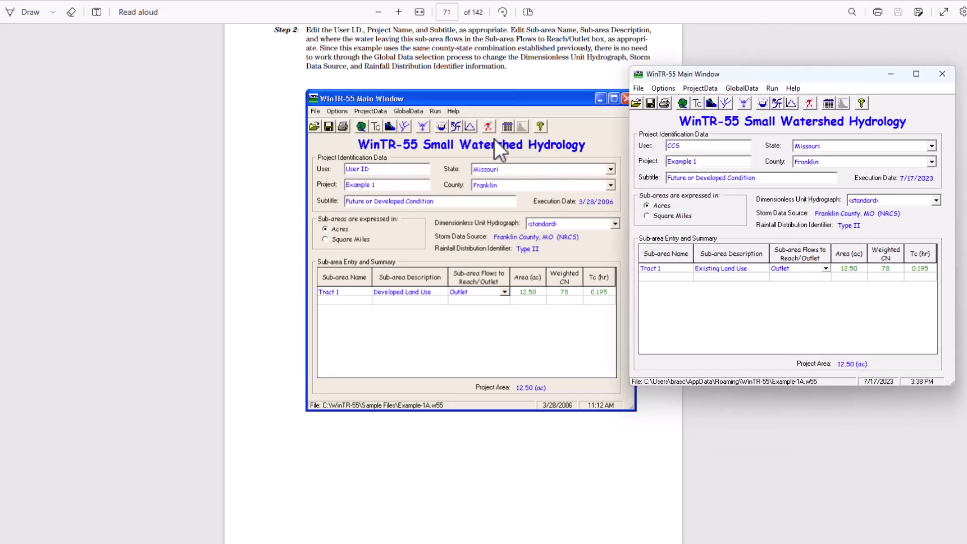
# Step: Change the description of sub-area Tract 1 to "Developed Land Use"
pyautogui.click(737, 268)
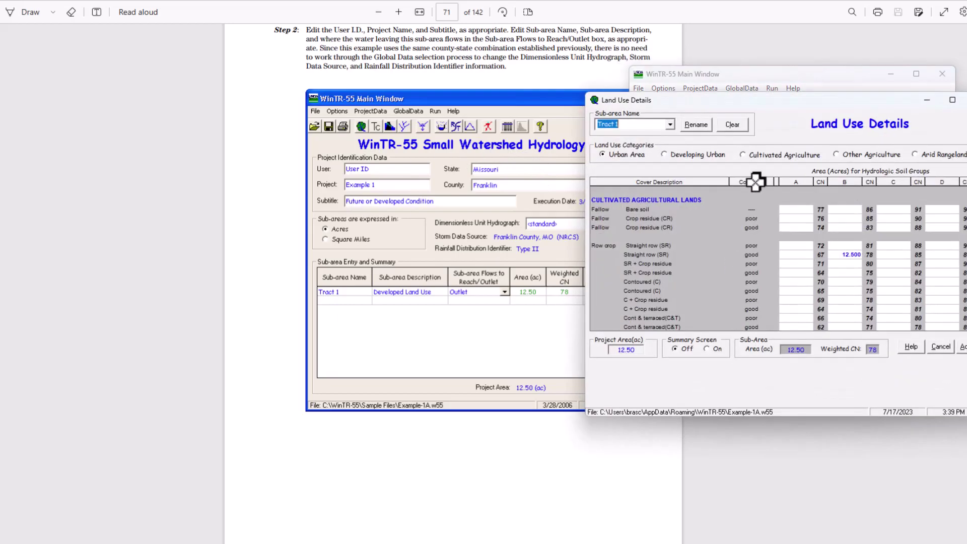
pyautogui.press('Escape')
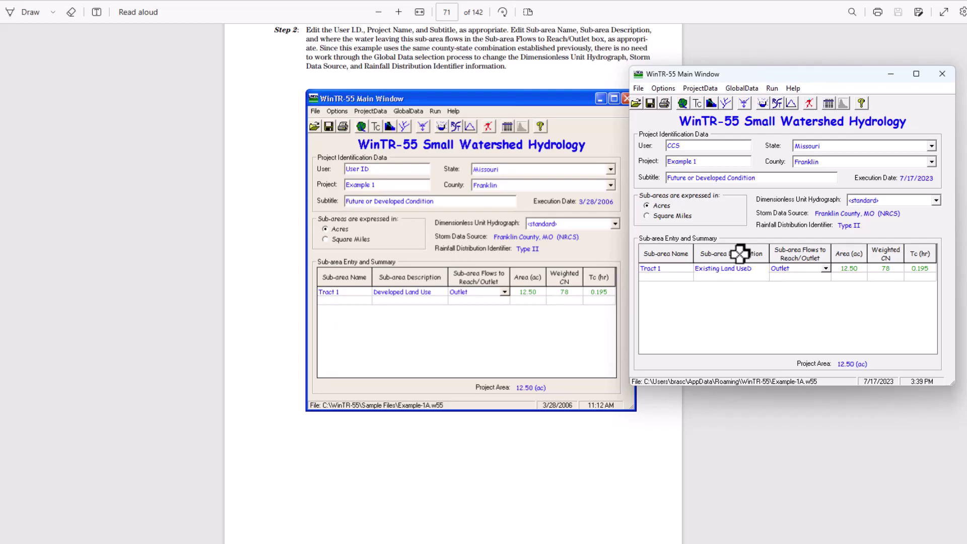
pyautogui.press('BackSpace')
pyautogui.press('BackSpace')
pyautogui.press('BackSpace')
pyautogui.press('BackSpace')
pyautogui.press('BackSpace')
pyautogui.press('BackSpace')
pyautogui.press('BackSpace')
pyautogui.press('BackSpace')
pyautogui.press('BackSpace')
pyautogui.press('BackSpace')
pyautogui.press('BackSpace')
pyautogui.press('BackSpace')
pyautogui.press('BackSpace')
pyautogui.press('BackSpace')
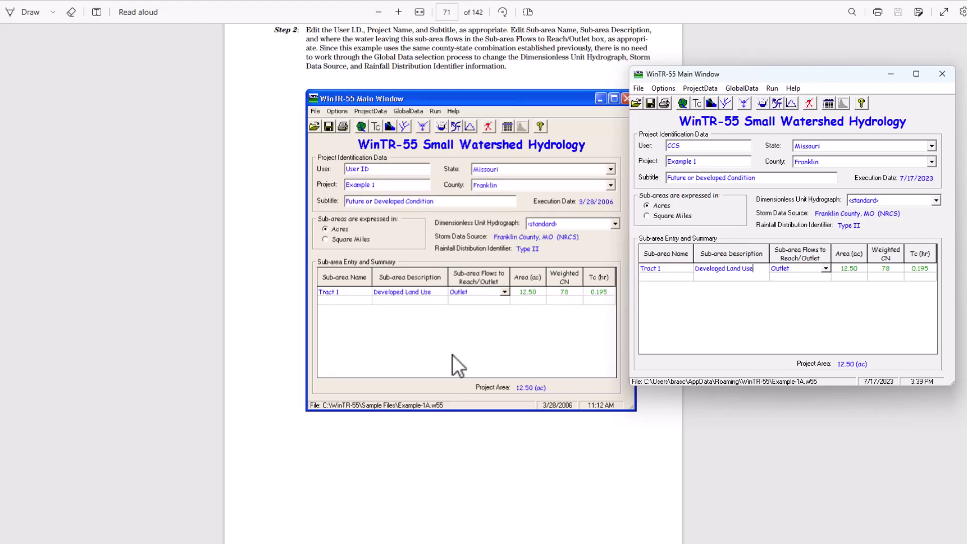
# Step: In Tract 1's land use details, enter 12.500 acres of Industrial urban district for soil group B and accept
pyautogui.scroll(-6, 524, 247)
pyautogui.scroll(-5, 476, 200)
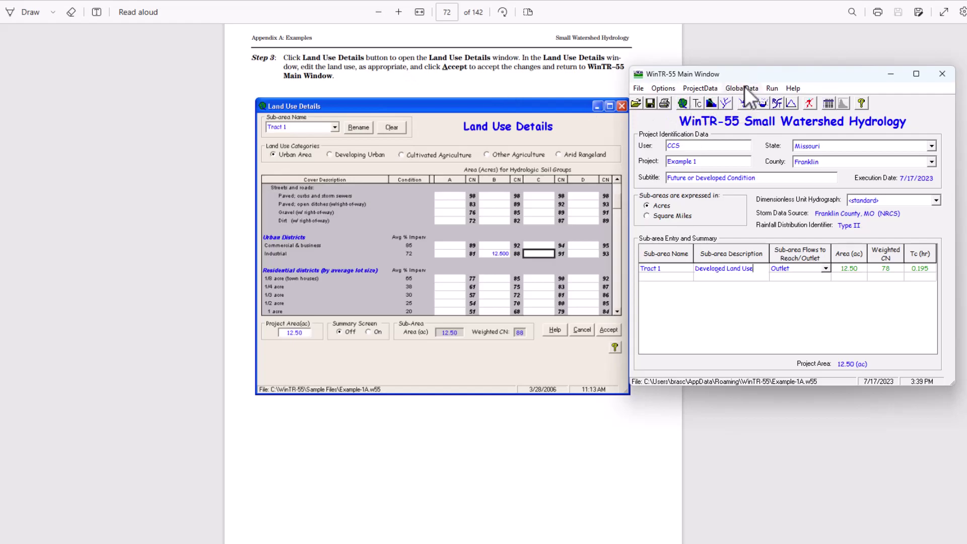
pyautogui.click(709, 86)
pyautogui.click(711, 99)
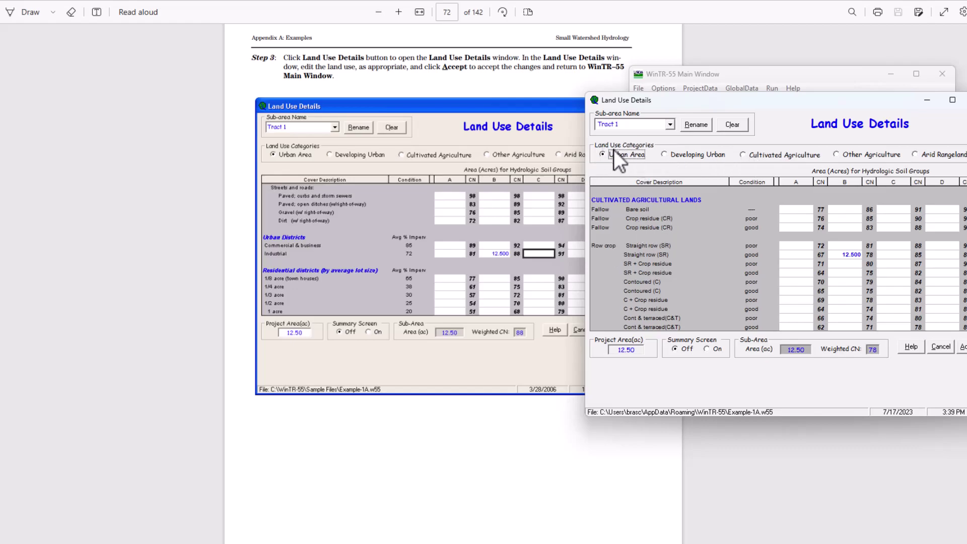
pyautogui.scroll(10, 843, 270)
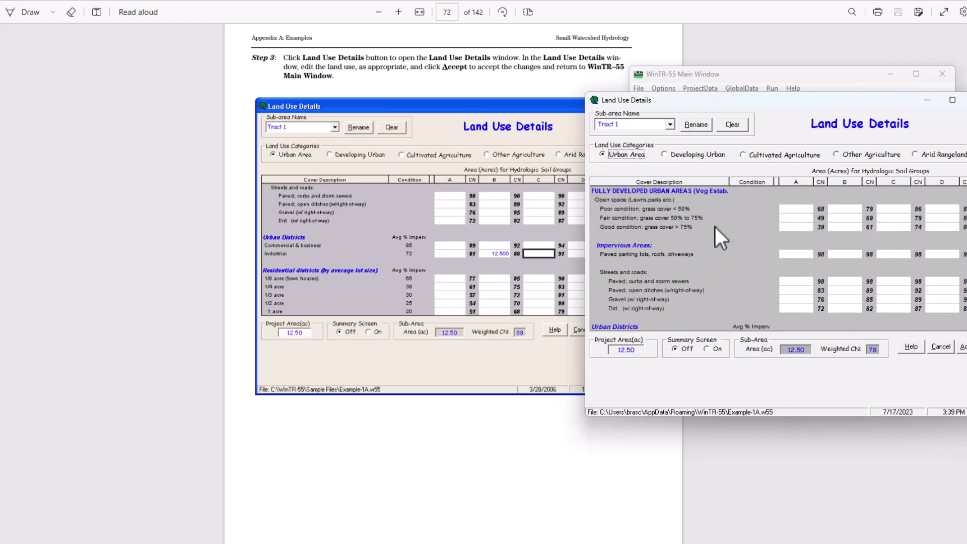
pyautogui.scroll(-5, 716, 227)
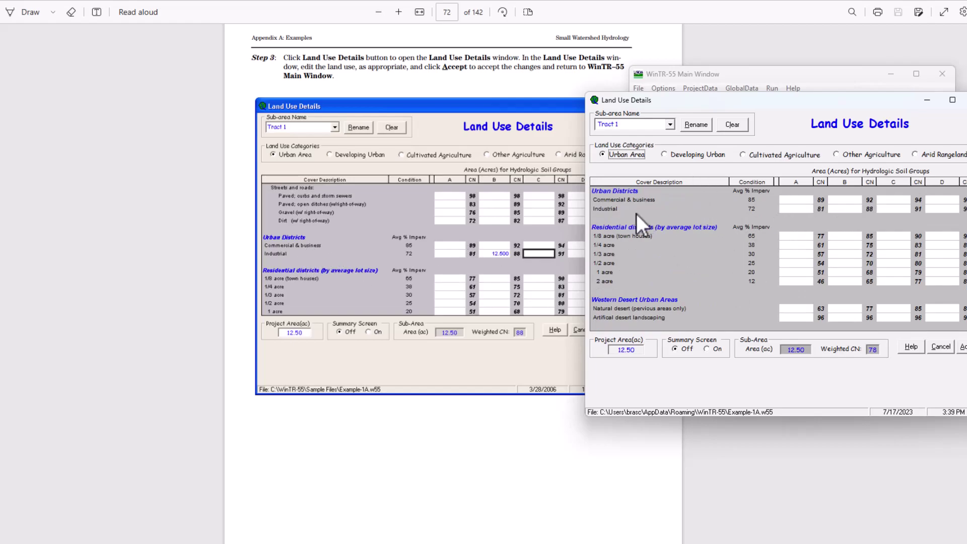
pyautogui.click(845, 210)
pyautogui.write('12.500')
pyautogui.click(963, 347)
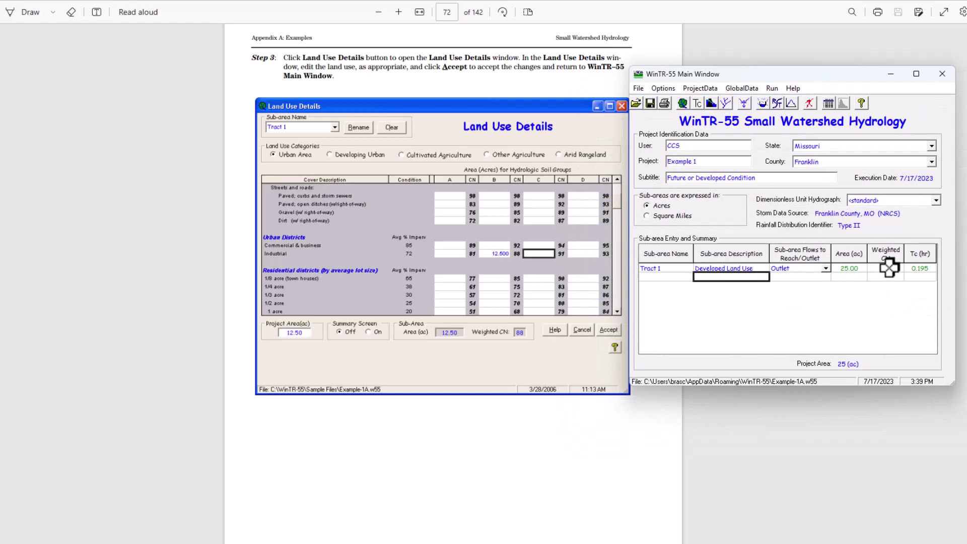
# Step: Set Tract 1's cultivated straight row (SR), good condition, soil group B area to 0 and accept the land use details
pyautogui.click(715, 89)
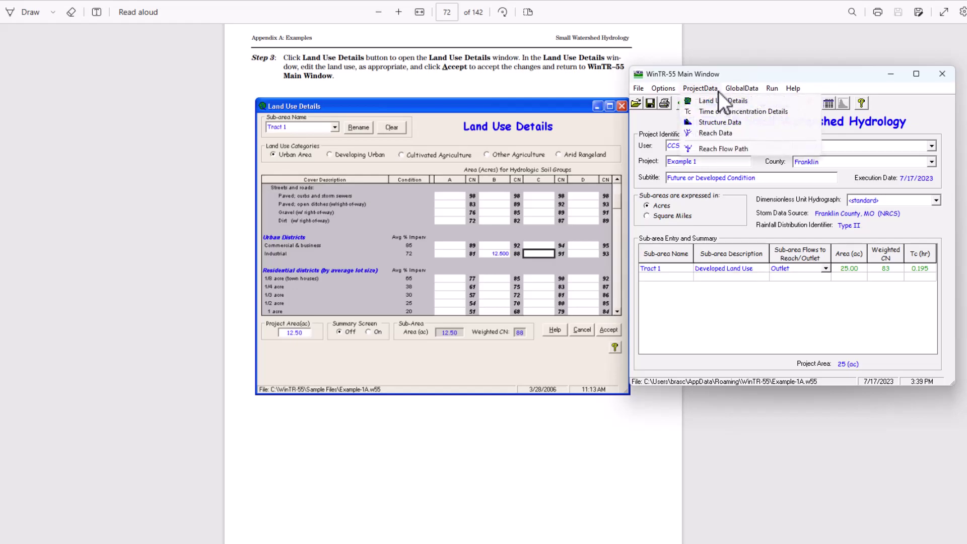
pyautogui.click(717, 98)
pyautogui.click(717, 97)
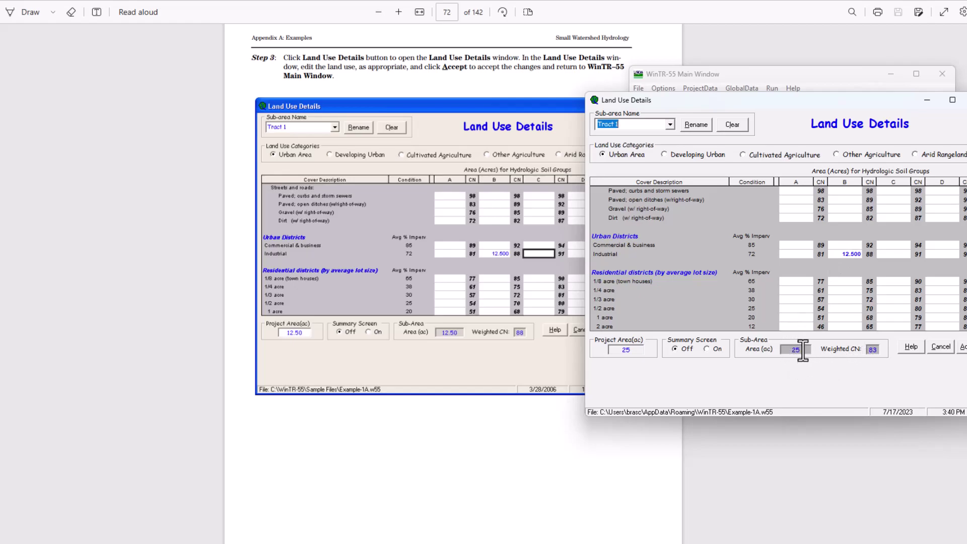
pyautogui.scroll(-15, 874, 258)
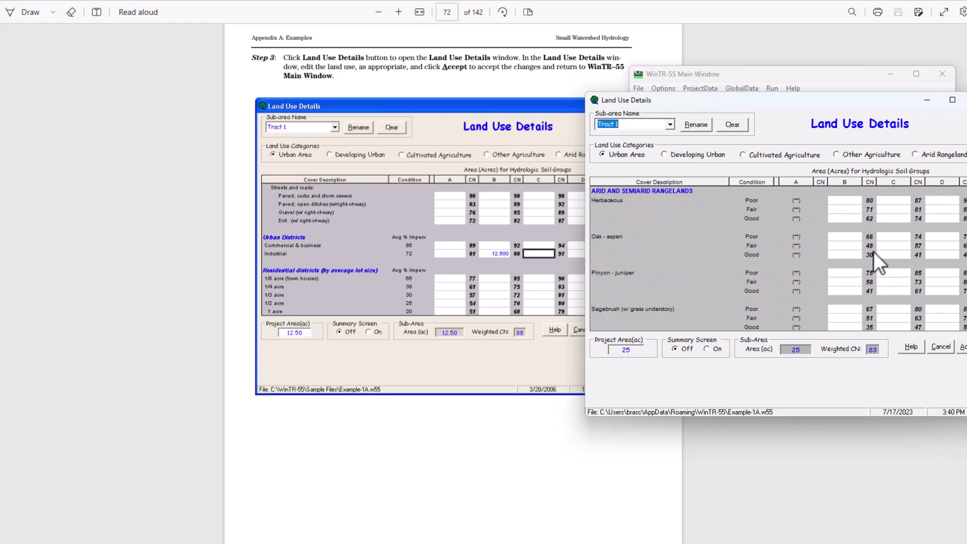
pyautogui.scroll(1, 902, 282)
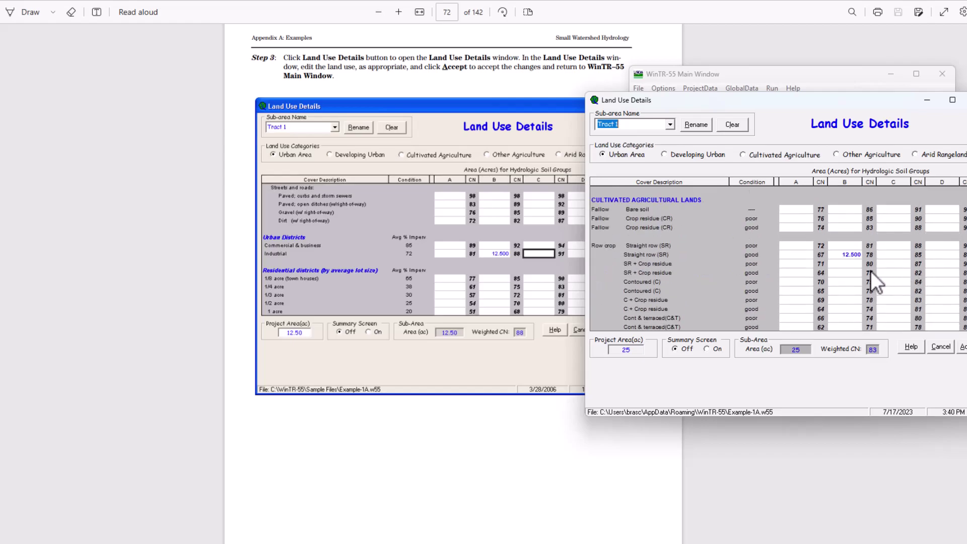
pyautogui.click(856, 252)
pyautogui.write('0')
pyautogui.doubleClick(854, 255)
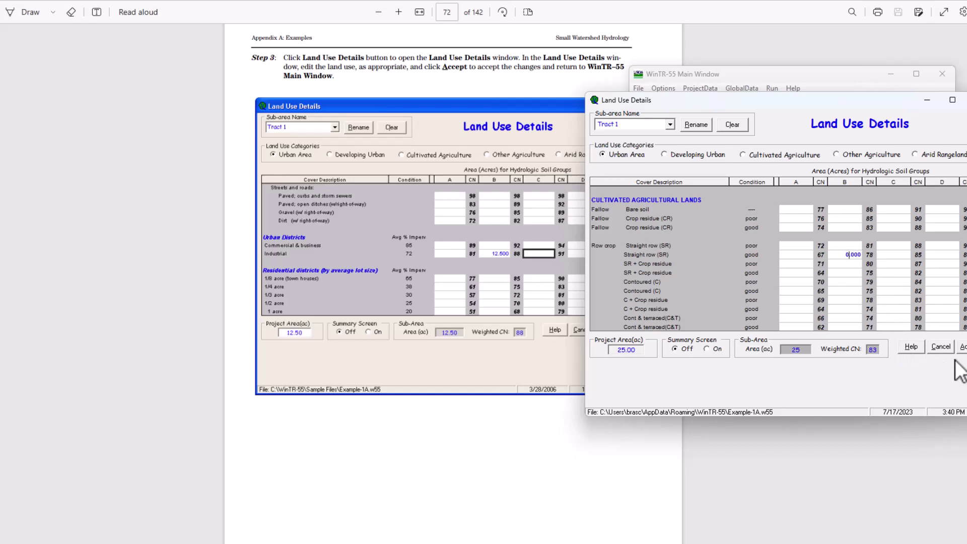
pyautogui.click(940, 347)
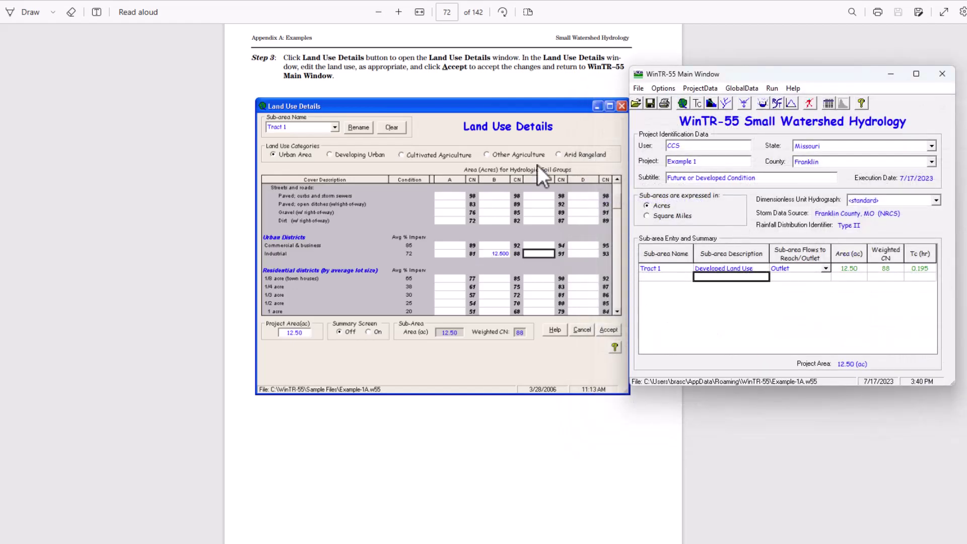
# Step: In Tract 1's time of concentration details, set the sheet flow surface to Smooth Surface (0.011)
pyautogui.scroll(-10, 363, 216)
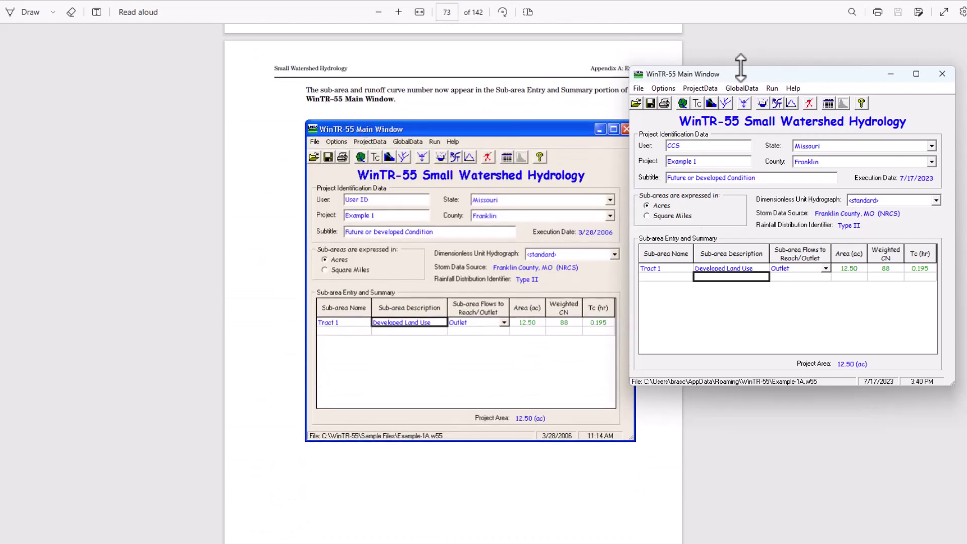
pyautogui.moveTo(748, 71); pyautogui.dragTo(767, 83)
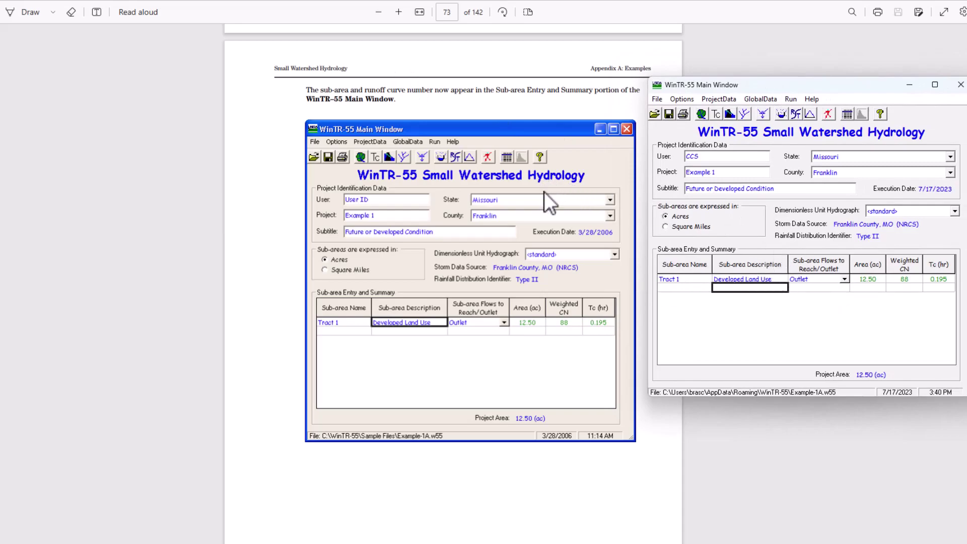
pyautogui.scroll(-8, 534, 181)
pyautogui.scroll(-2, 531, 156)
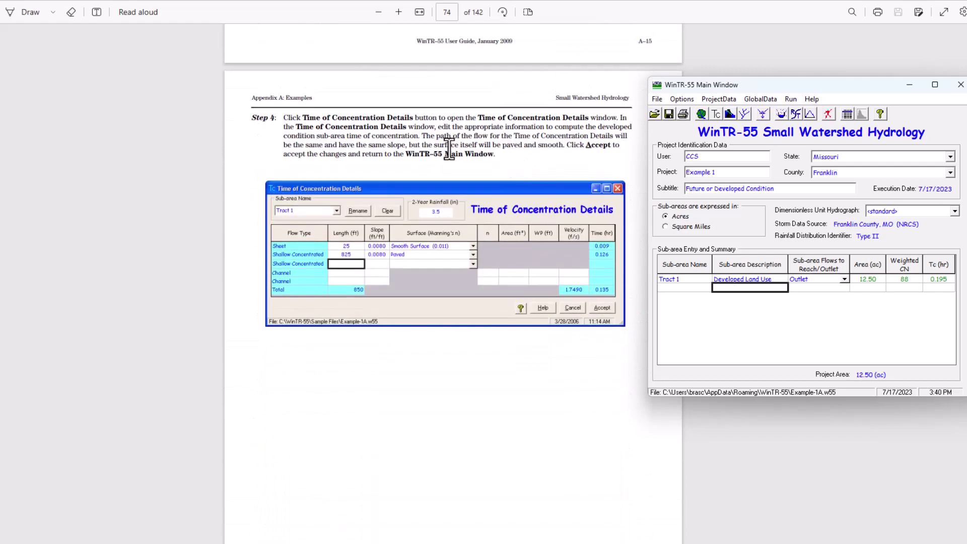
pyautogui.click(722, 99)
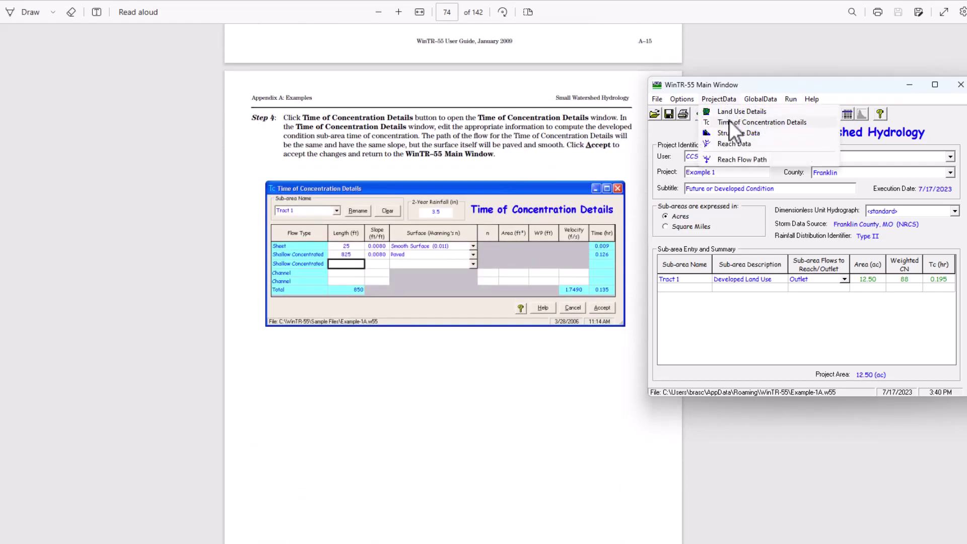
pyautogui.click(731, 122)
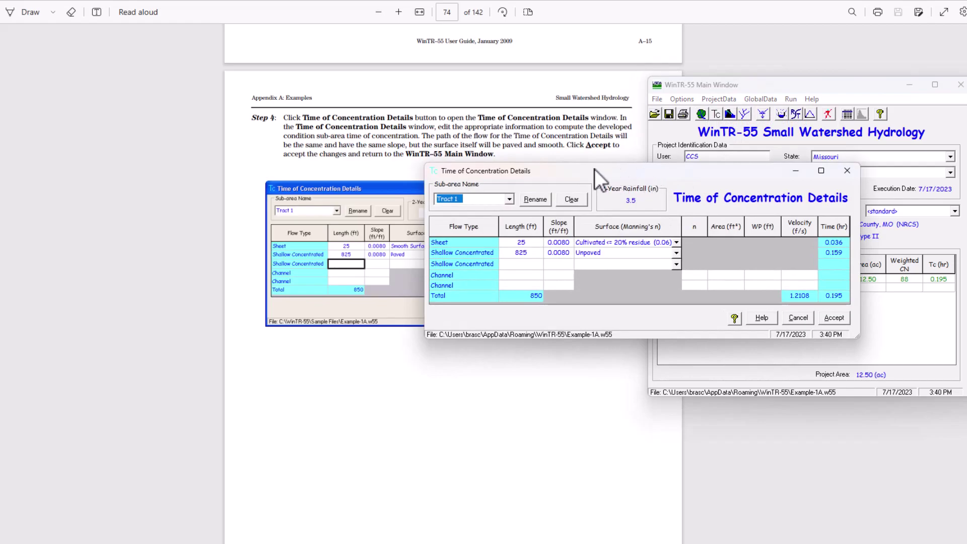
pyautogui.moveTo(594, 170); pyautogui.dragTo(676, 177)
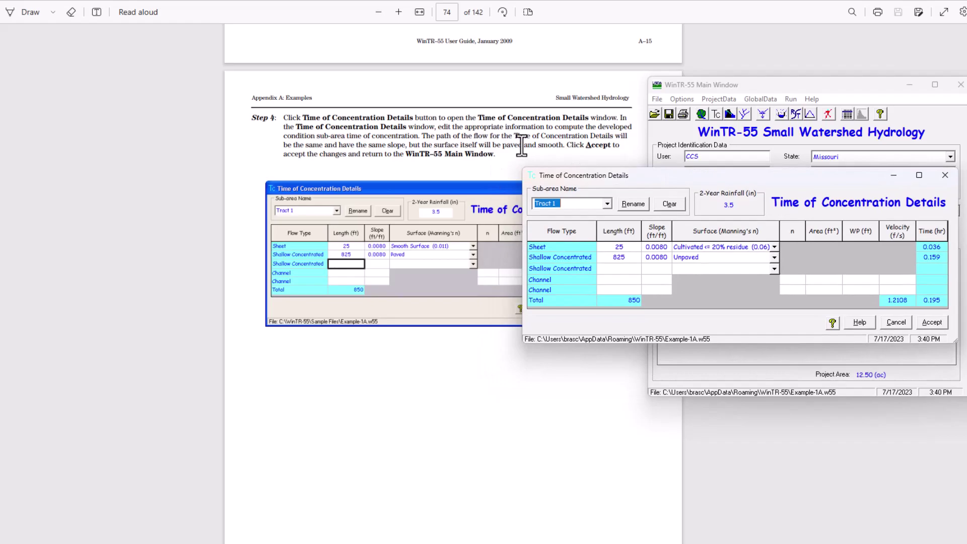
pyautogui.moveTo(669, 175); pyautogui.dragTo(703, 183)
pyautogui.click(747, 249)
pyautogui.click(744, 249)
pyautogui.click(721, 258)
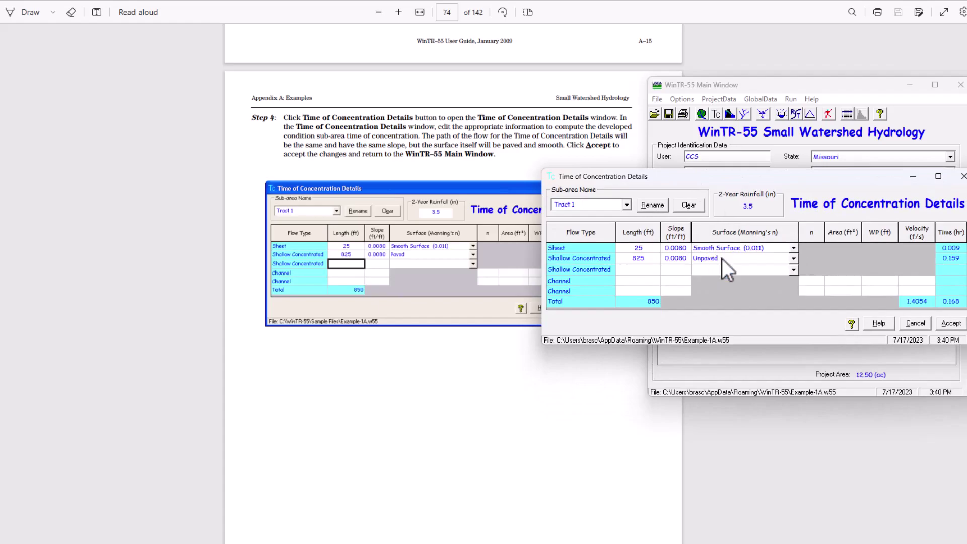
# Step: Set the 825 ft shallow concentrated flow surface to Paved and accept the time of concentration details
pyautogui.click(794, 257)
pyautogui.click(736, 267)
pyautogui.click(948, 327)
# Step: Run the analysis with the 25-year storm added to the 50-year storm, and compare the peak table with the guide
pyautogui.scroll(-10, 484, 173)
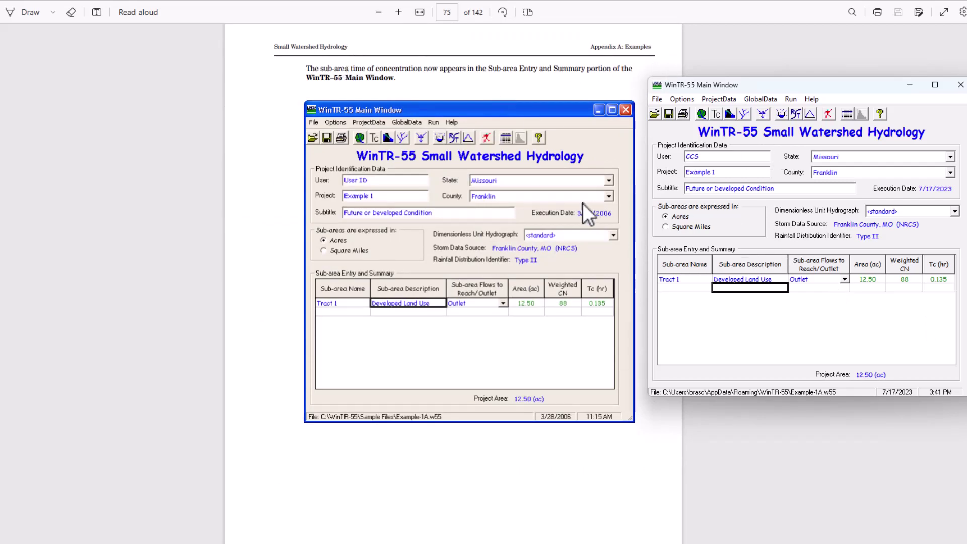
pyautogui.scroll(-3, 426, 157)
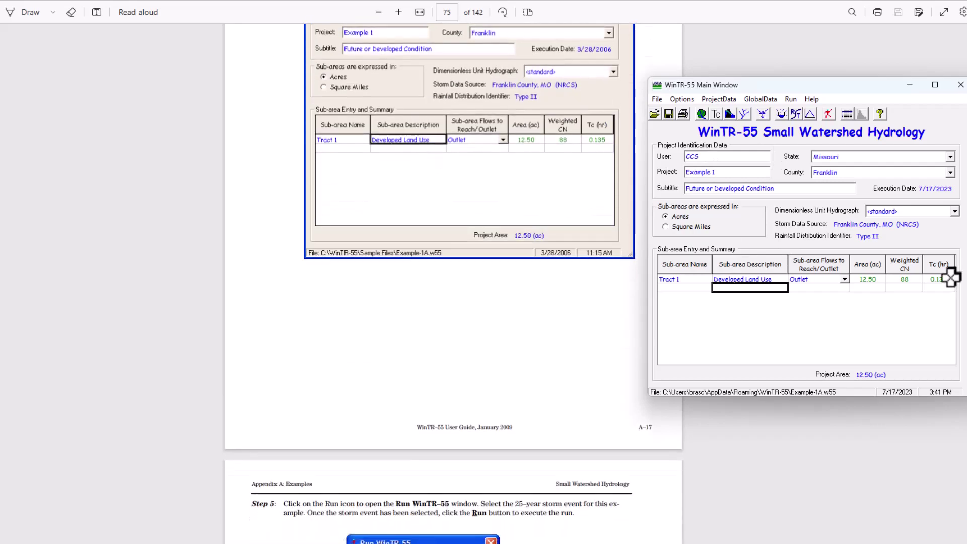
pyautogui.scroll(-7, 524, 224)
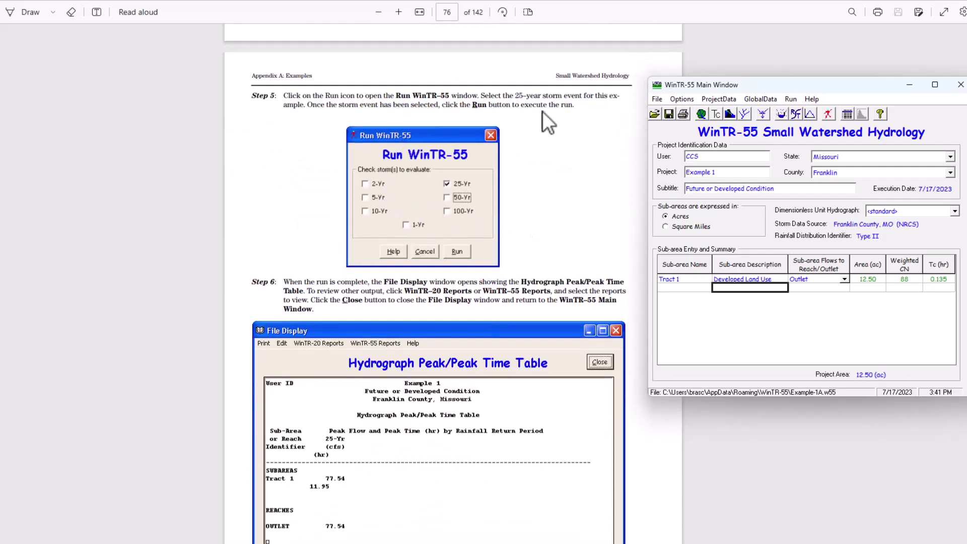
pyautogui.click(788, 98)
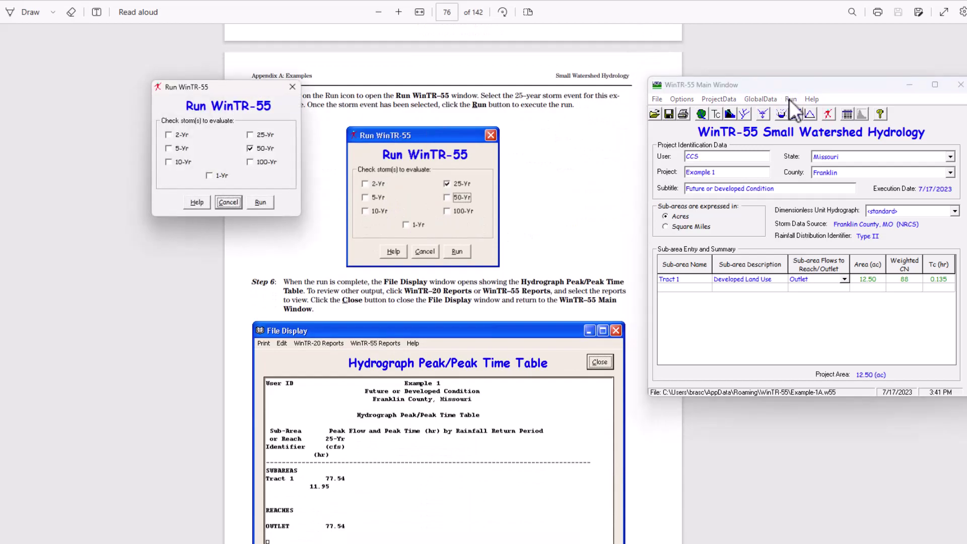
pyautogui.click(267, 138)
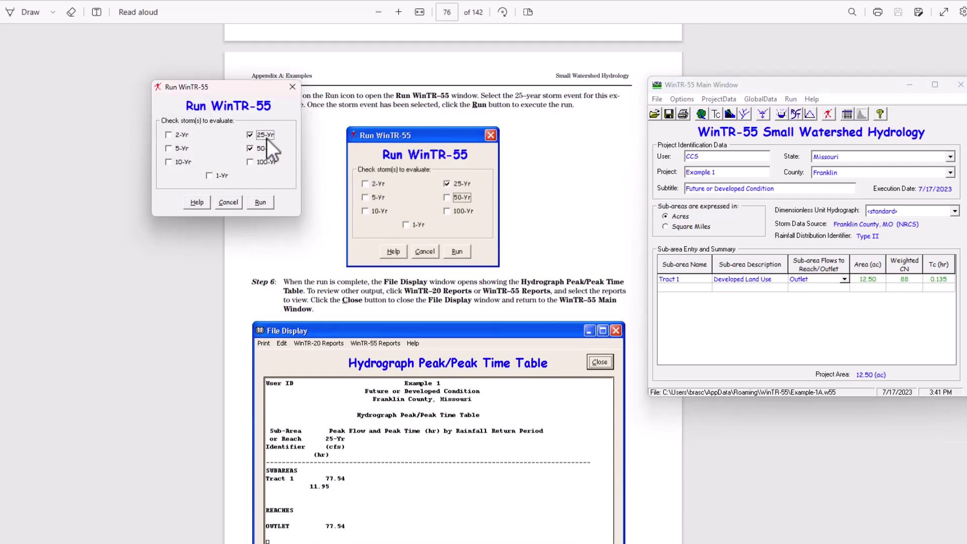
pyautogui.click(256, 199)
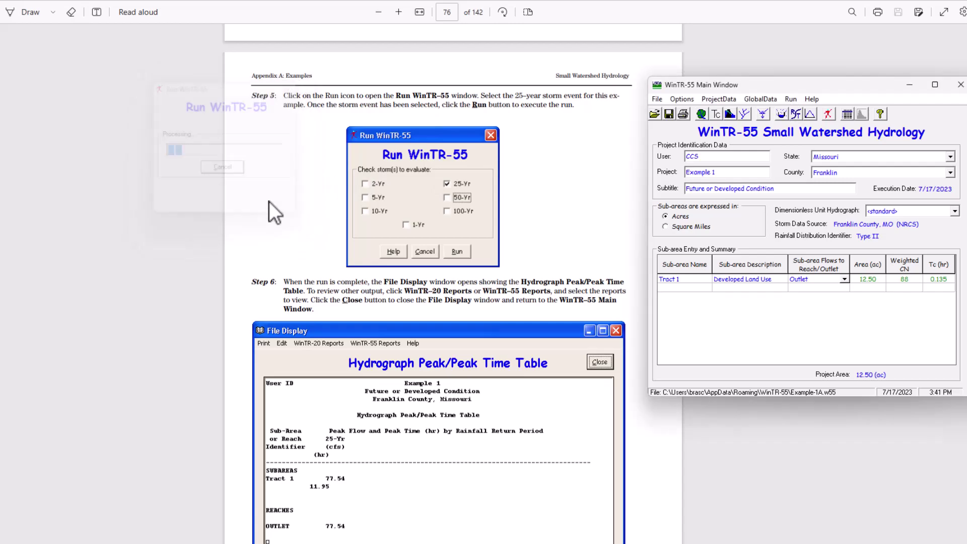
pyautogui.moveTo(269, 138); pyautogui.dragTo(189, 7)
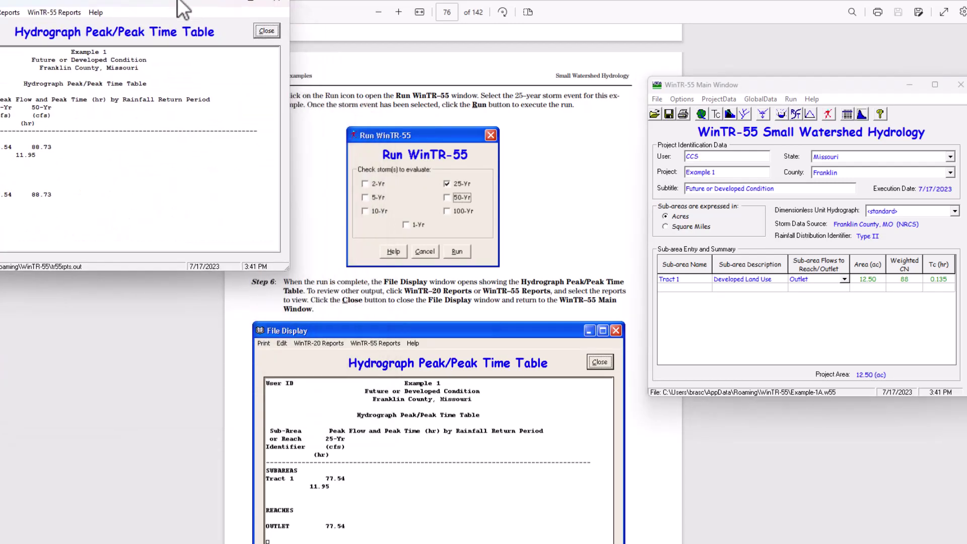
pyautogui.scroll(-3, 487, 129)
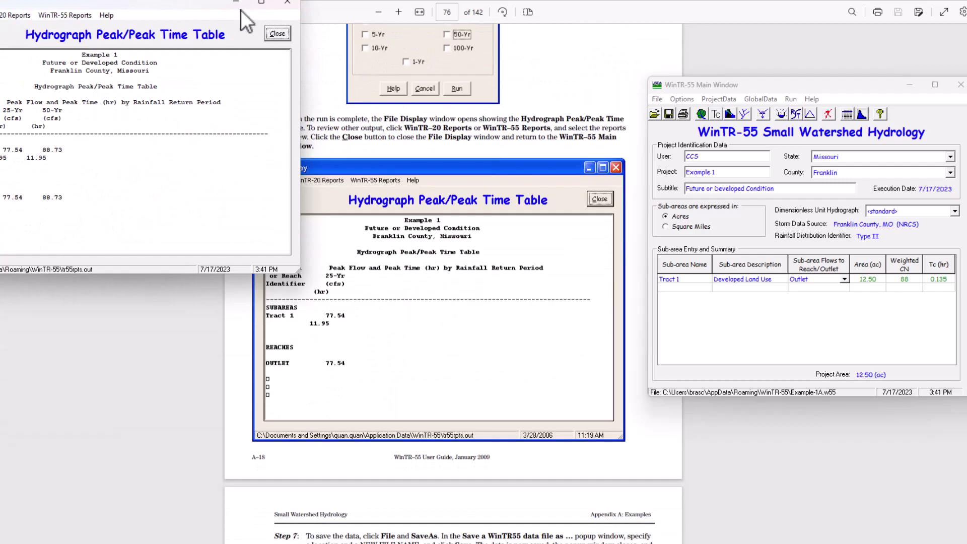
# Step: Place the results window over the guide's Step 6 and view the WinTR-20 Input File and Printed Page File reports
pyautogui.moveTo(202, 4); pyautogui.dragTo(531, 157)
pyautogui.scroll(-2, 507, 96)
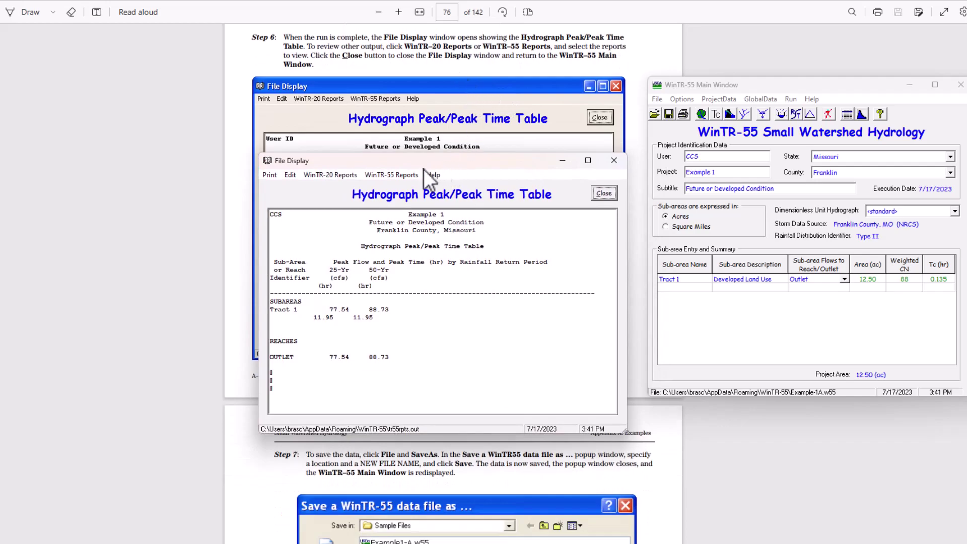
pyautogui.moveTo(414, 158); pyautogui.dragTo(416, 137)
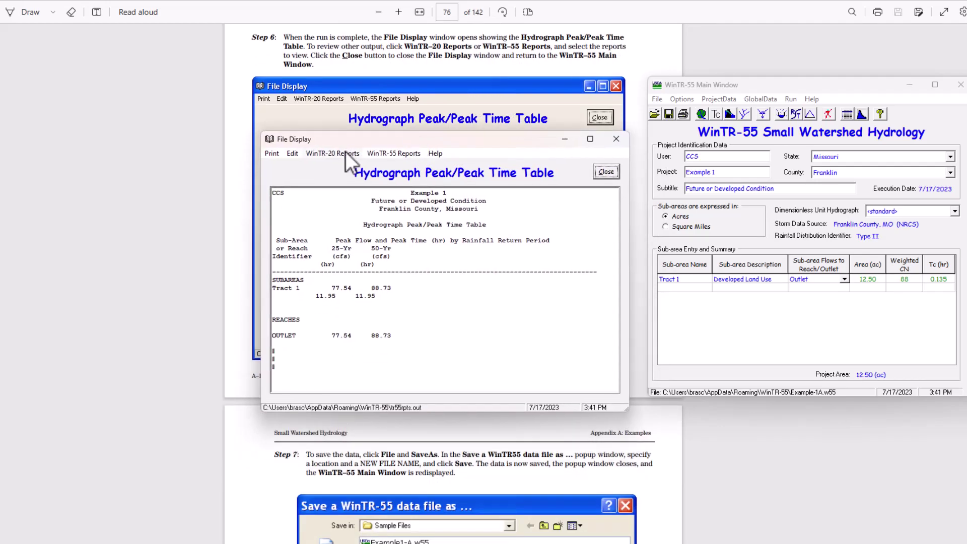
pyautogui.click(346, 152)
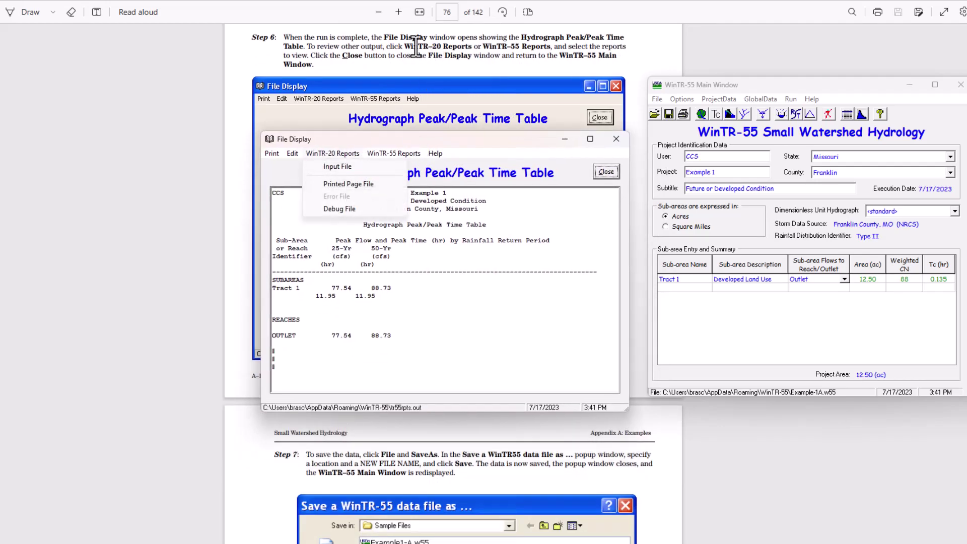
pyautogui.click(347, 167)
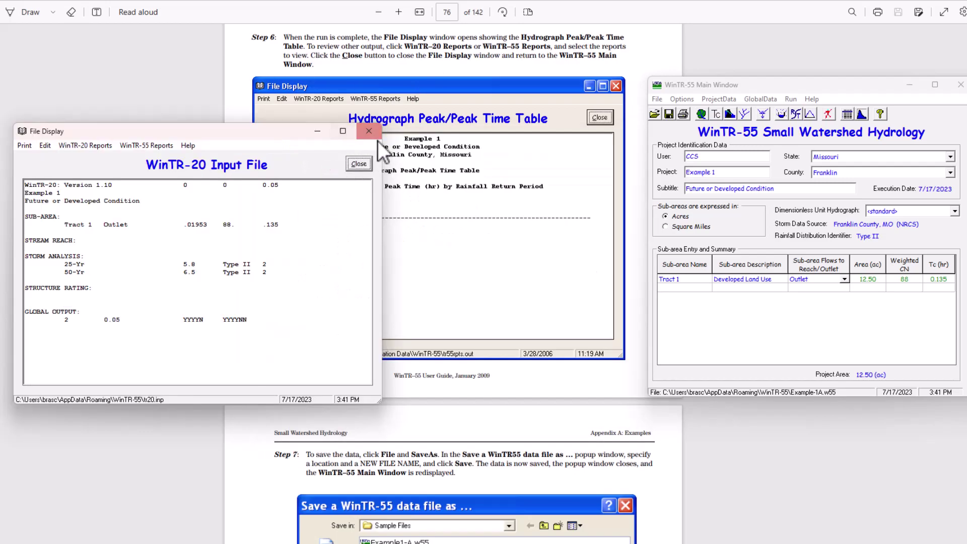
pyautogui.click(98, 144)
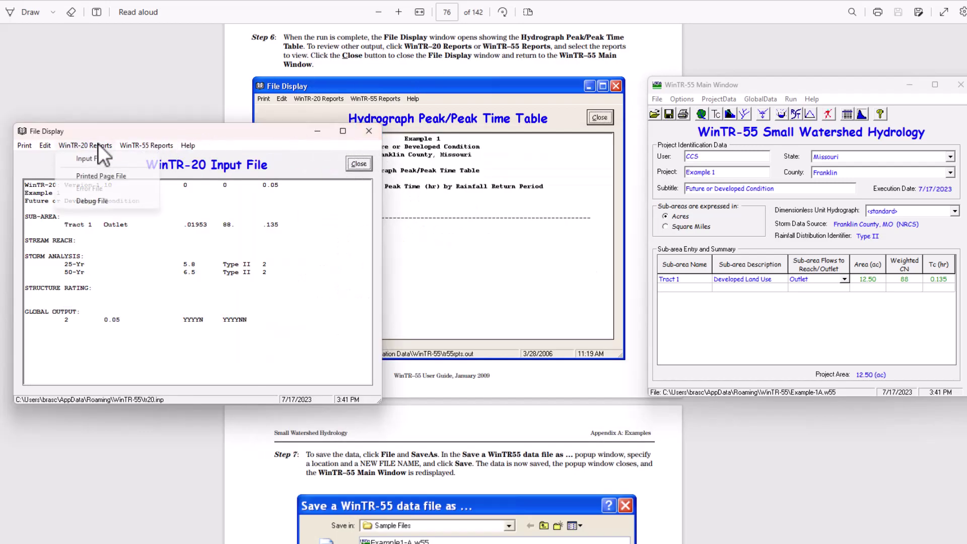
pyautogui.click(114, 176)
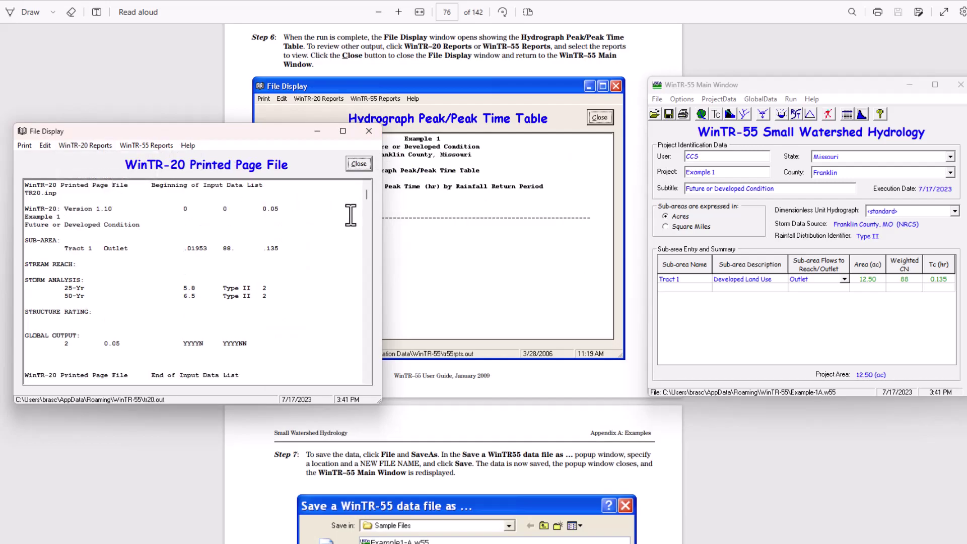
# Step: Display the WinTR-55 Current data description report and move its window clear of the guide
pyautogui.click(161, 144)
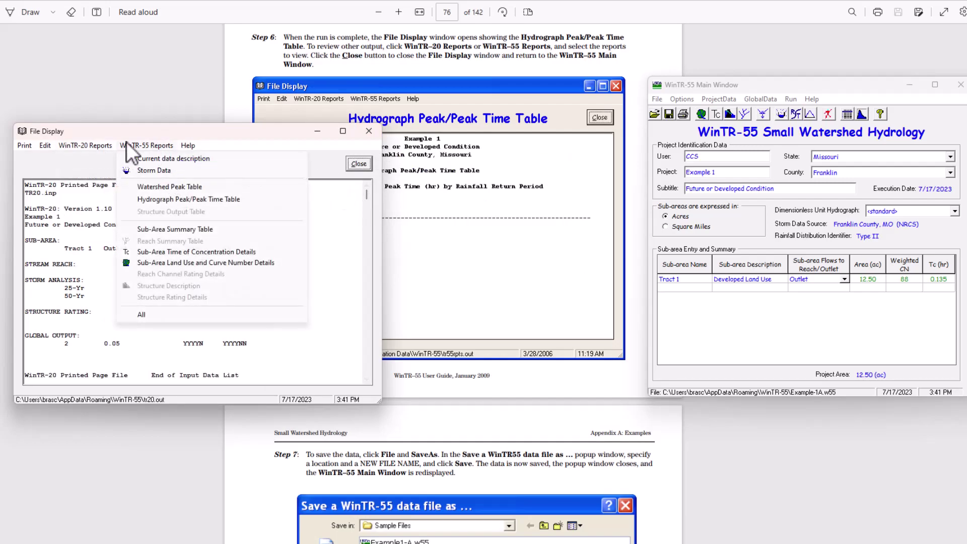
pyautogui.click(87, 145)
pyautogui.click(153, 146)
pyautogui.click(153, 146)
pyautogui.click(163, 164)
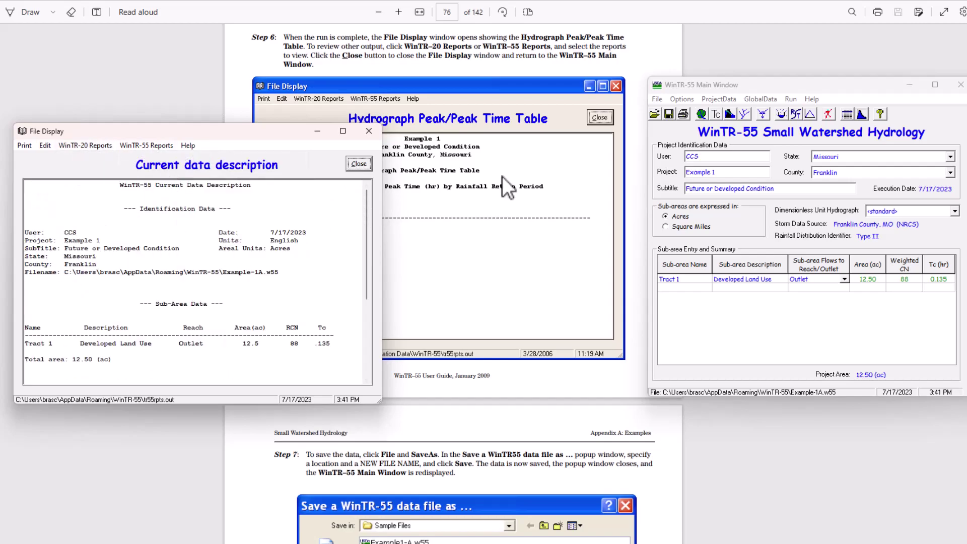
pyautogui.moveTo(271, 131); pyautogui.dragTo(203, 25)
# Step: Close the report display and, following the guide's Step 7, save the project as a new data file named Example-1B
pyautogui.scroll(-6, 575, 173)
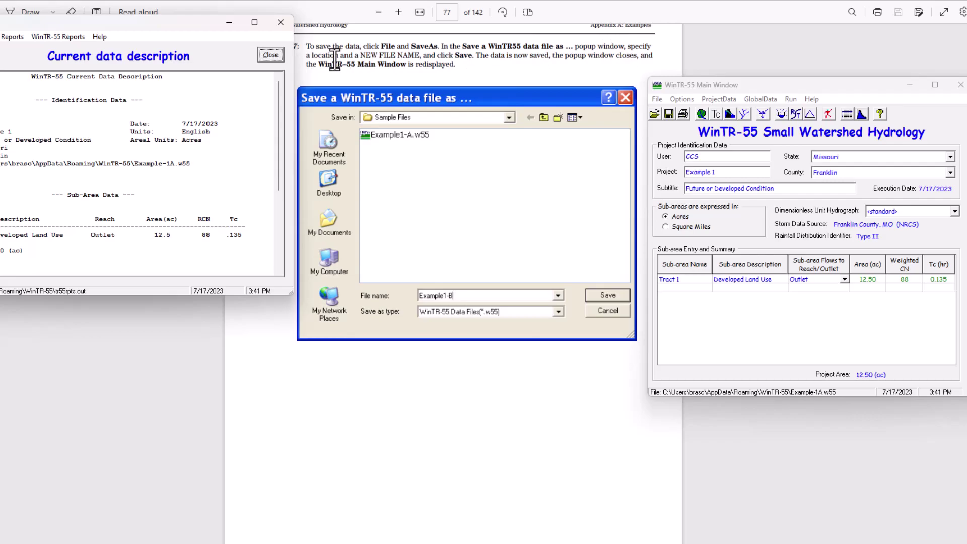
pyautogui.click(281, 22)
pyautogui.click(657, 99)
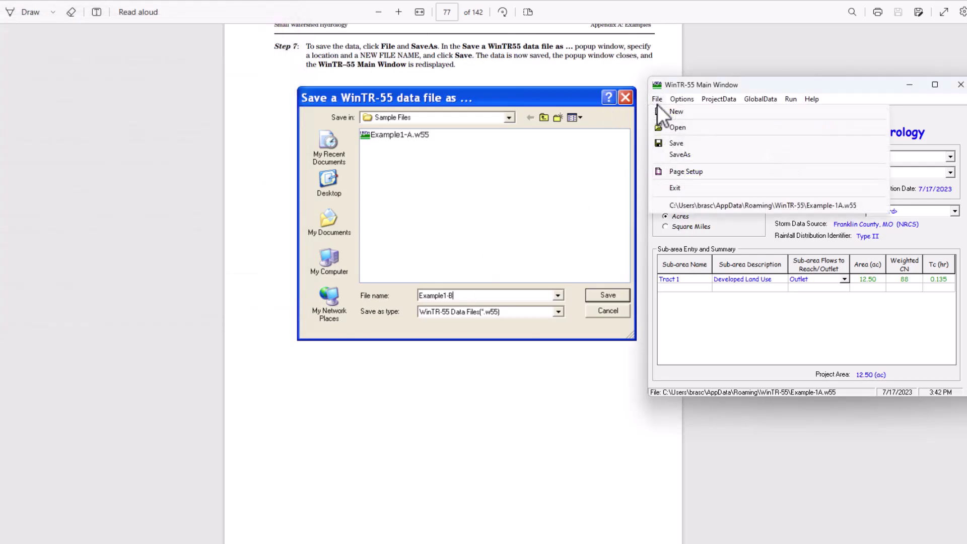
pyautogui.click(680, 157)
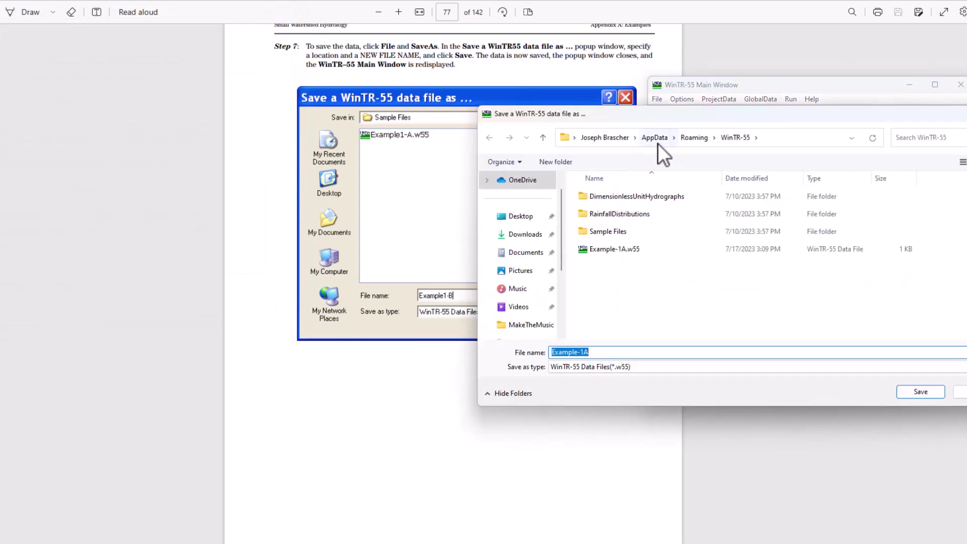
pyautogui.write('Example')
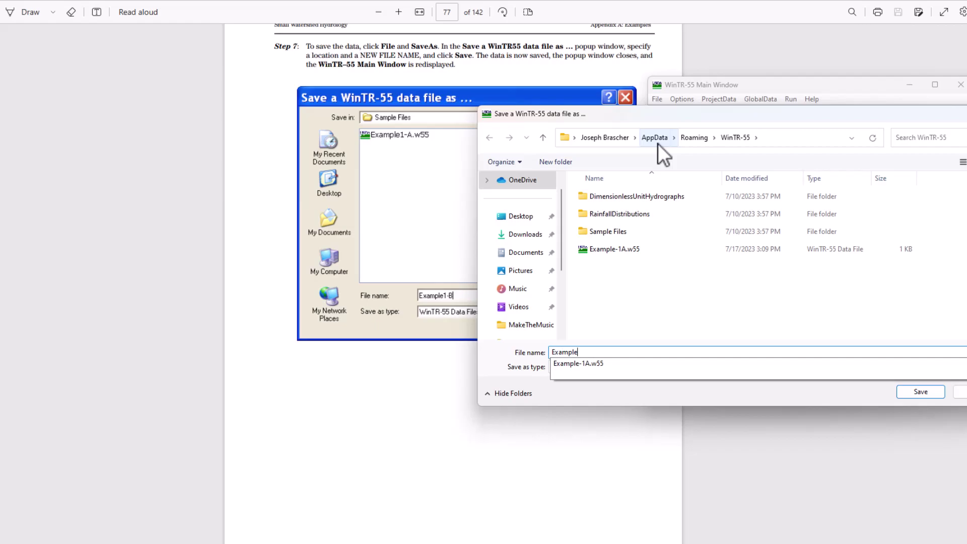
pyautogui.write('-1B')
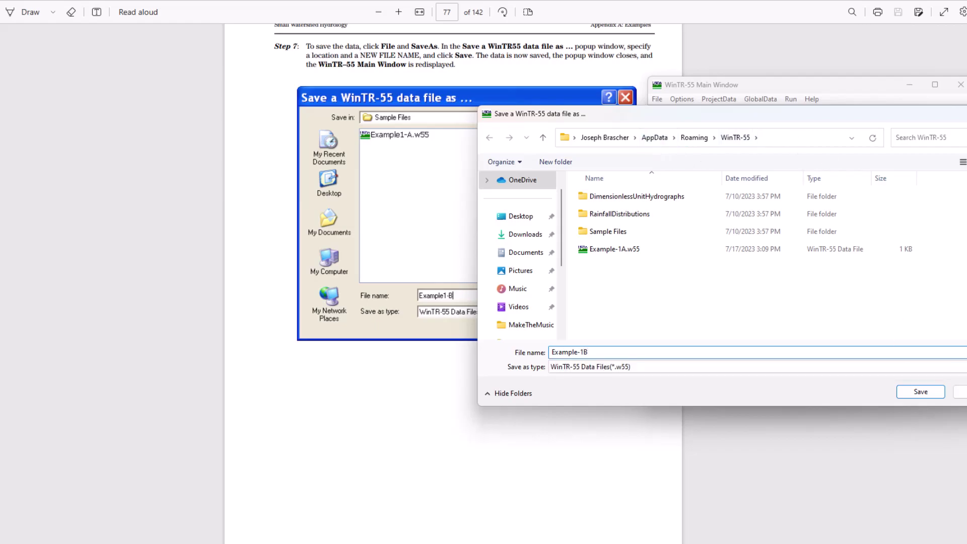
pyautogui.click(920, 392)
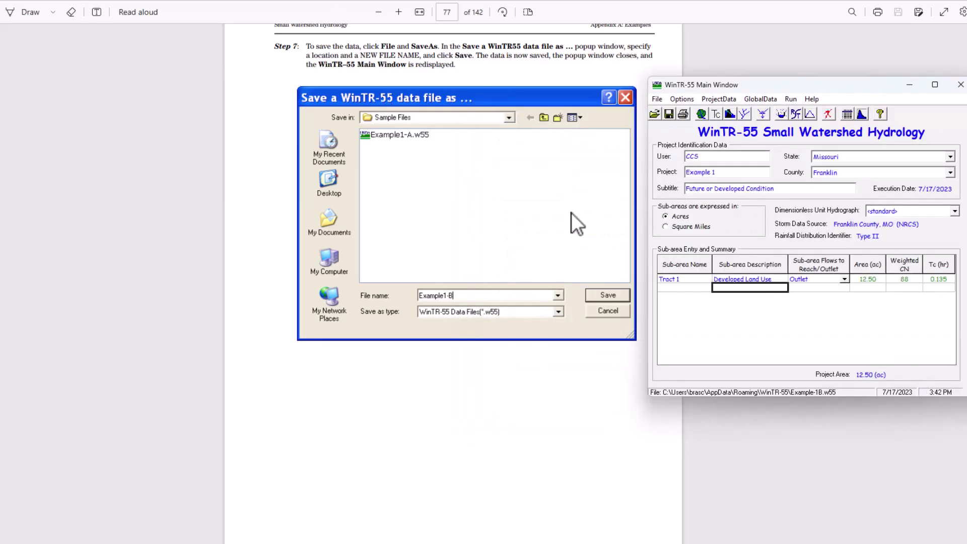
# Step: Read the guide's Part B Results on discharge and runoff volume, and bring the WinTR-55 main window alongside its Printed Page File example
pyautogui.scroll(-10, 403, 110)
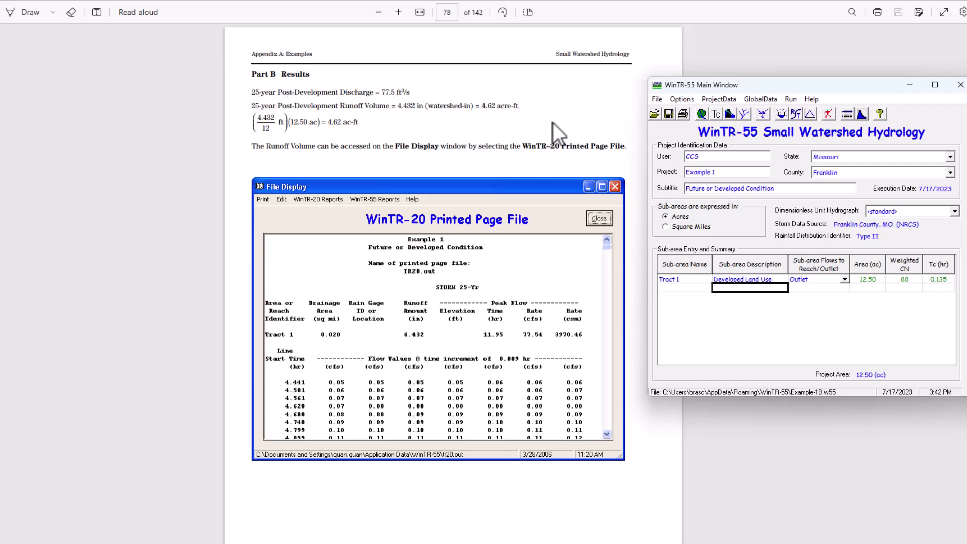
pyautogui.scroll(-2, 547, 99)
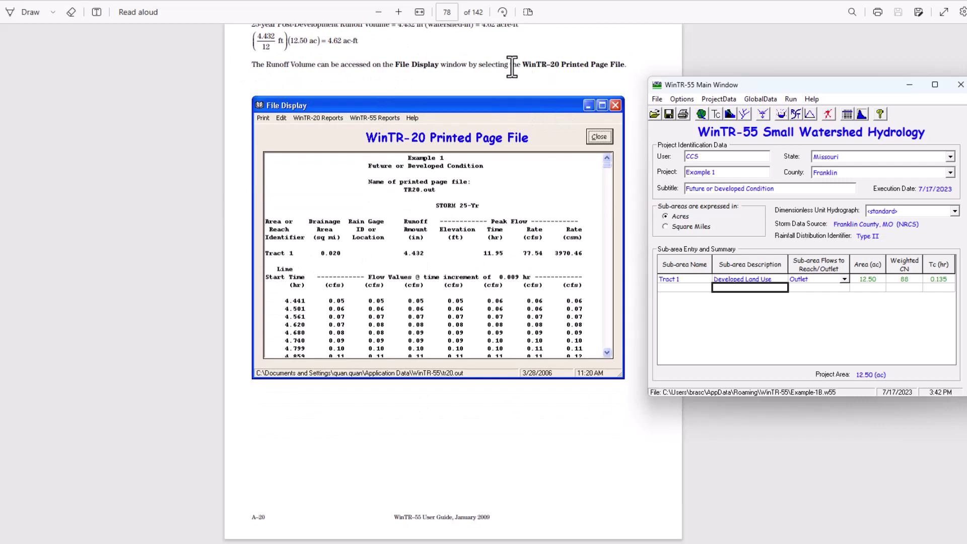
pyautogui.scroll(-10, 510, 67)
pyautogui.scroll(10, 510, 67)
pyautogui.moveTo(773, 82); pyautogui.dragTo(577, 76)
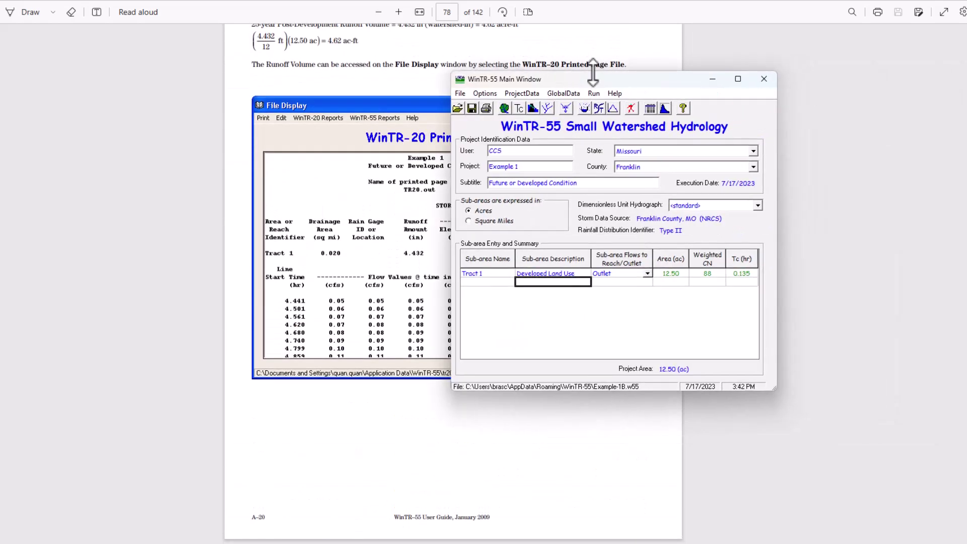